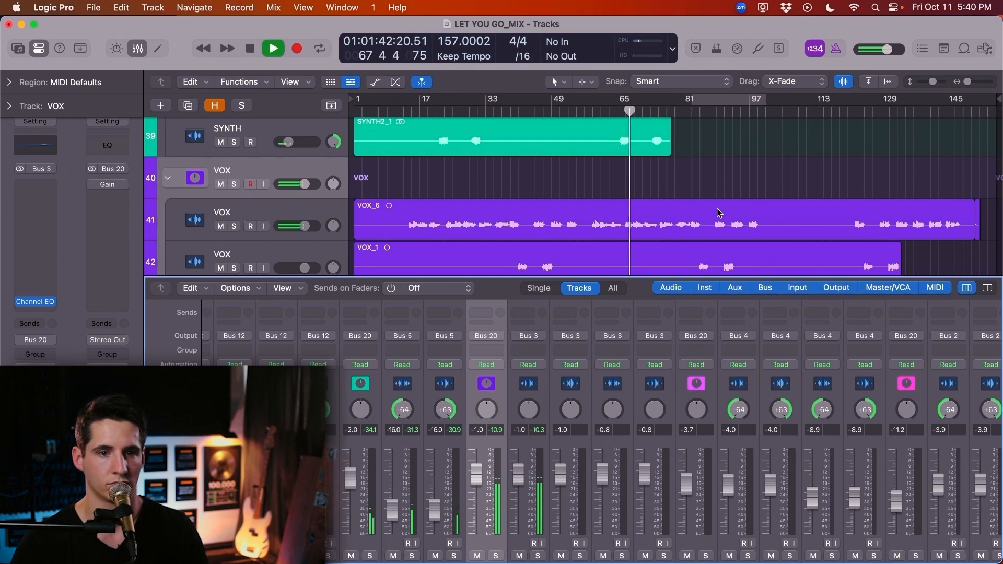
Step: Create a cycle range from bar 67 to bar 69 over the vocal phrase and play it back
key(super+Right)
key(super+Right)
key(super+Right)
key(super+Right)
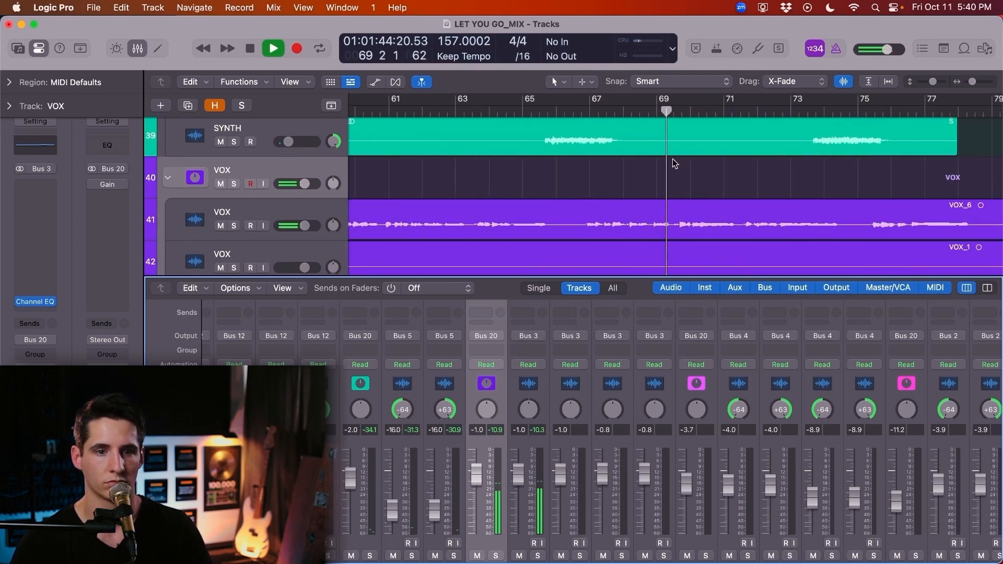
key(space)
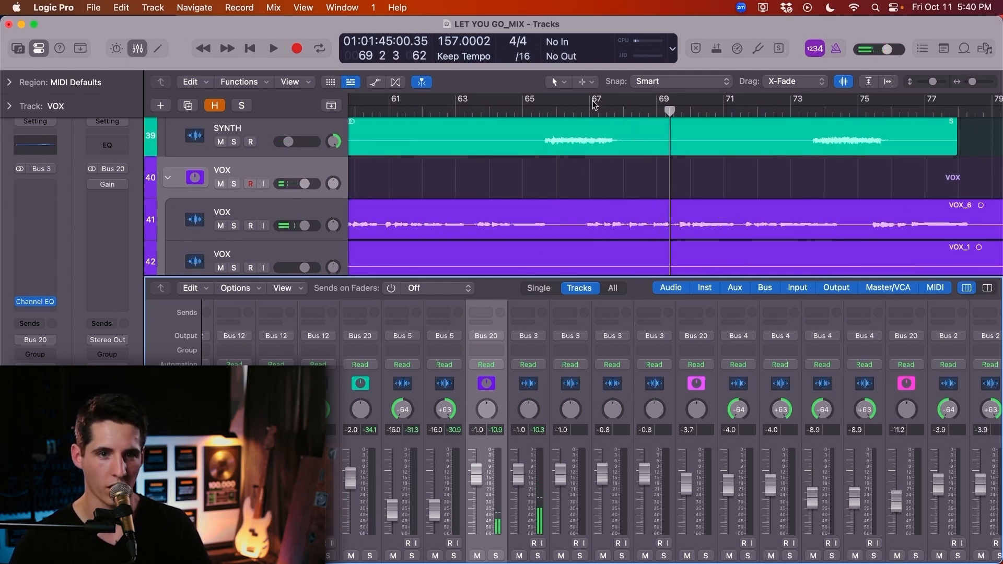
drag(594, 104, 662, 101)
key(space)
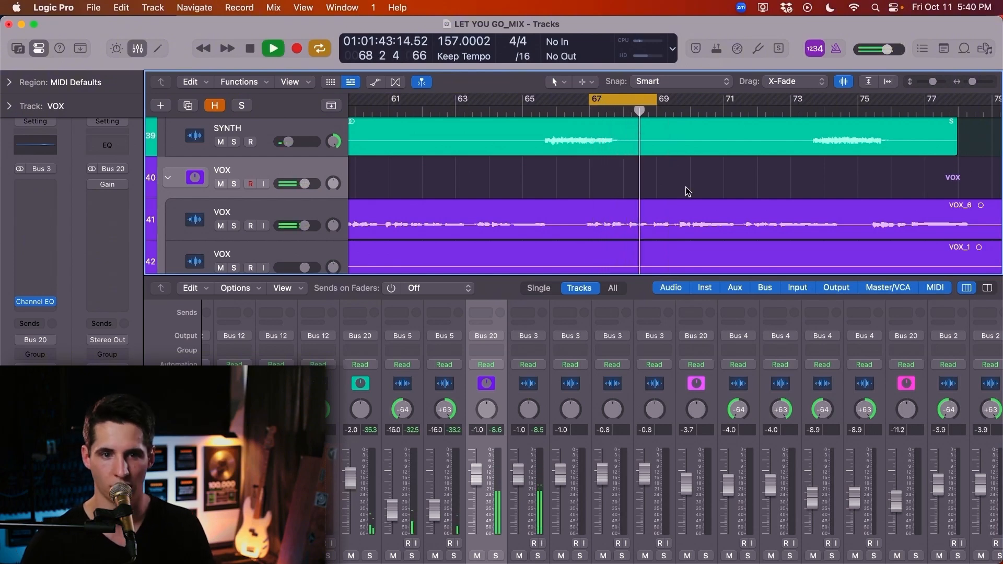
key(space)
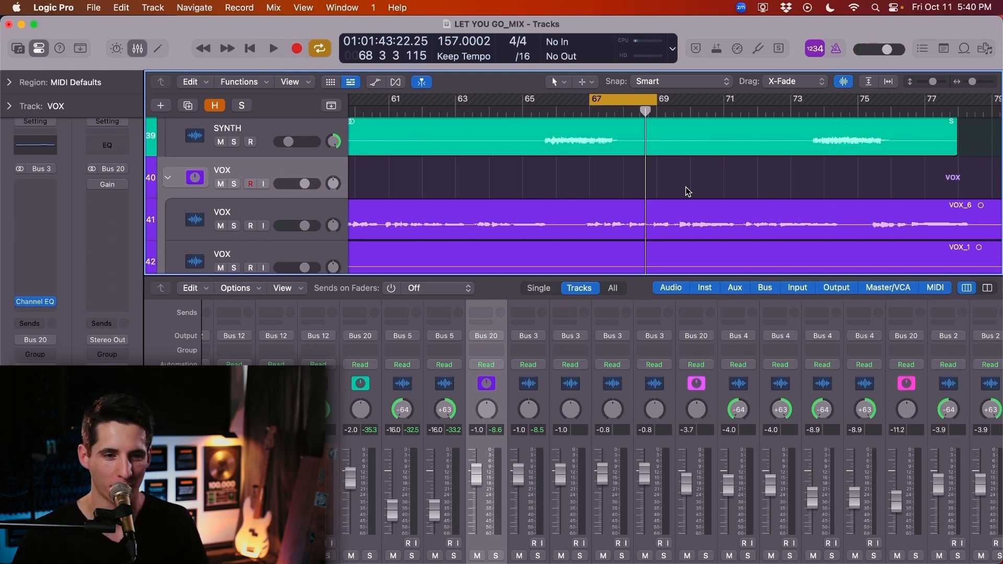
Step: Insert a Multipressor in the first effect slot of the main VOX stack's channel, fed by Bus 3
scroll(584, 453, up, 5)
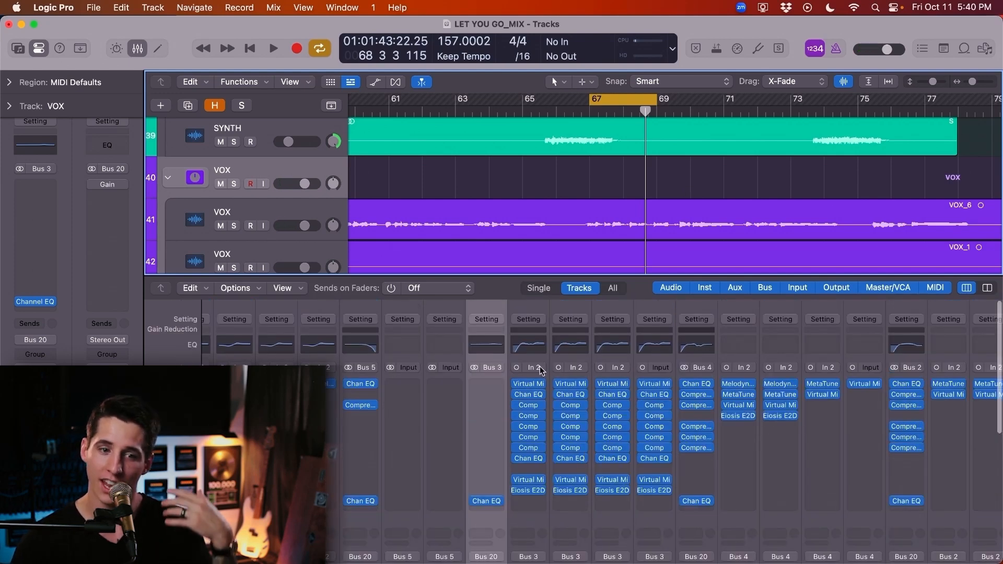
click(529, 395)
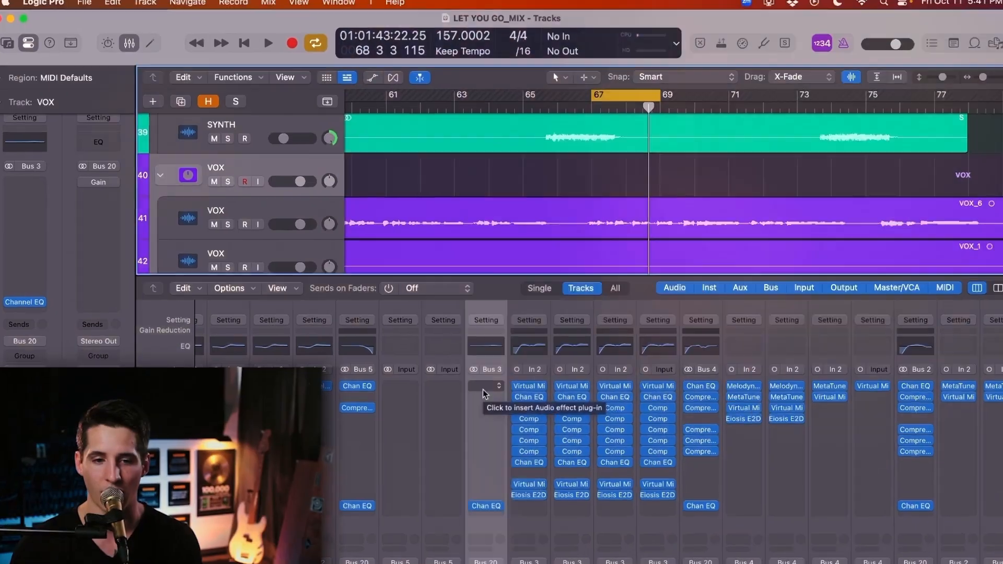
click(482, 389)
mouse_move(484, 391)
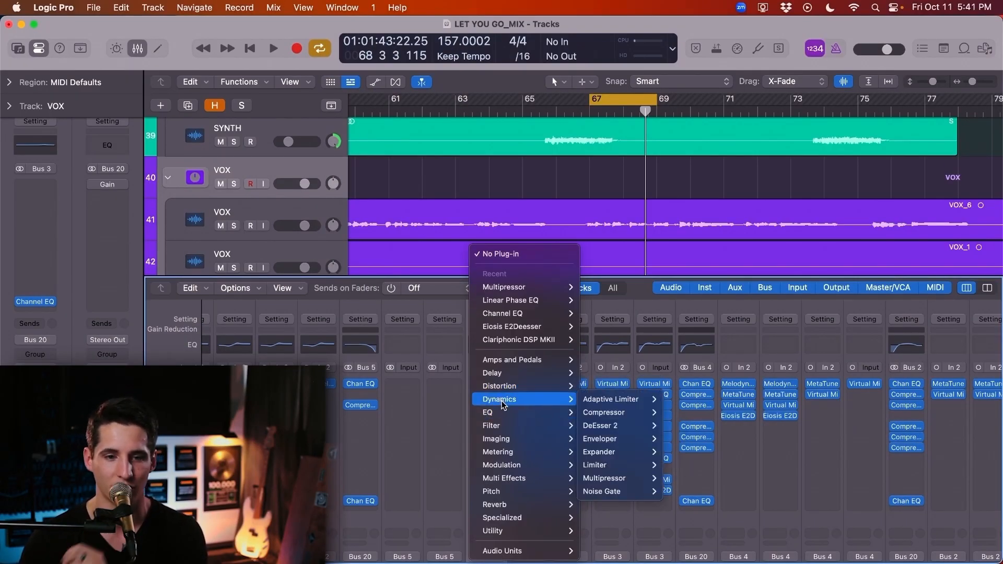
mouse_move(595, 412)
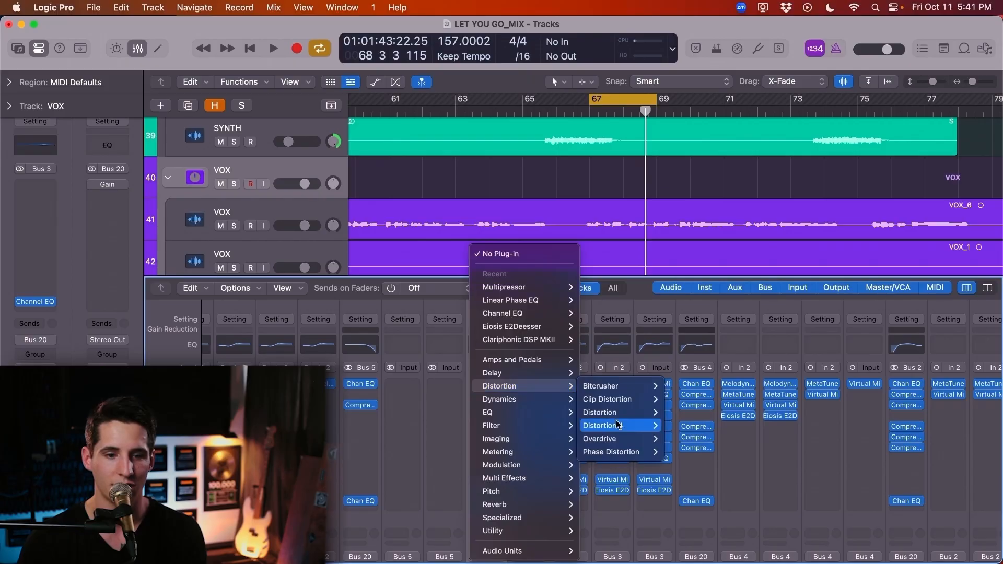
mouse_move(521, 403)
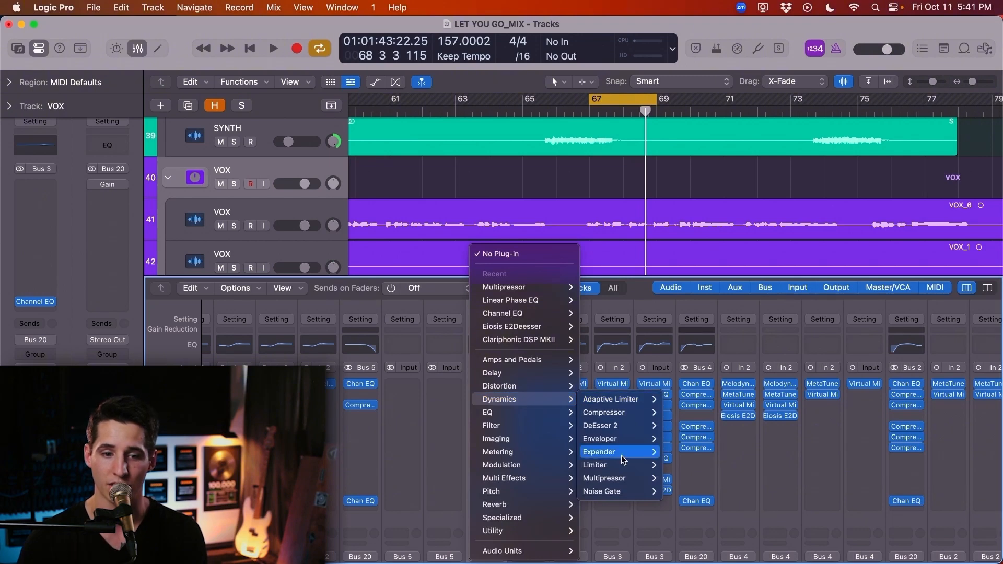
mouse_move(627, 480)
click(679, 479)
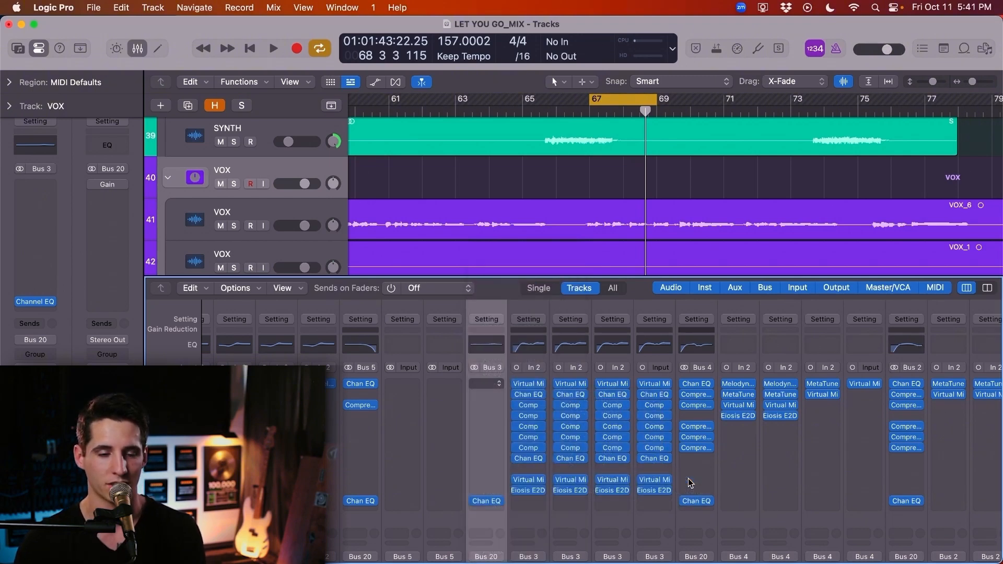
Step: Set the Multipressor's first two crossovers to 490 Hz and 1700 Hz so they enclose band 2
drag(686, 55, 534, 178)
drag(396, 249, 422, 251)
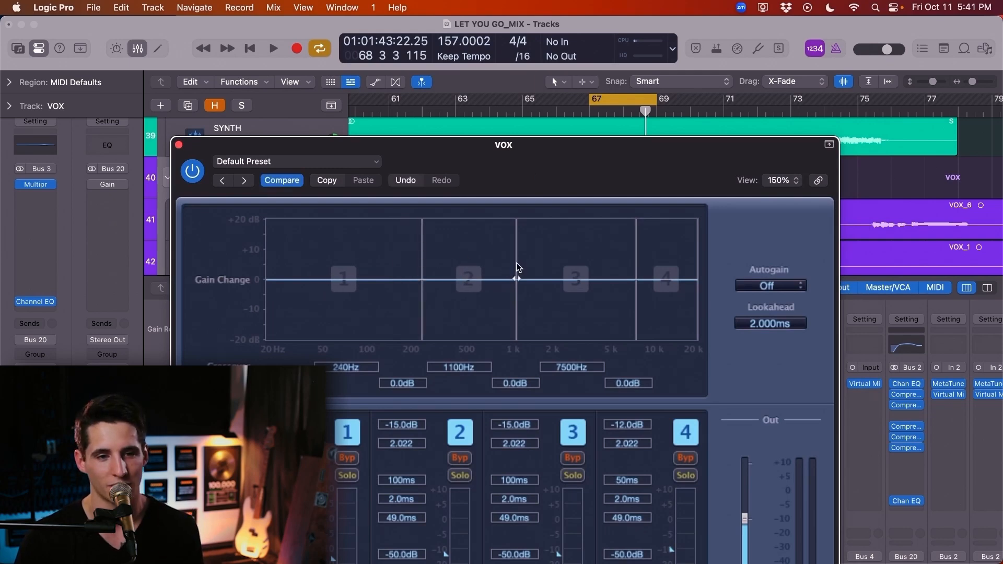
mouse_move(518, 262)
mouse_down()
mouse_move(533, 270)
mouse_move(501, 266)
mouse_up()
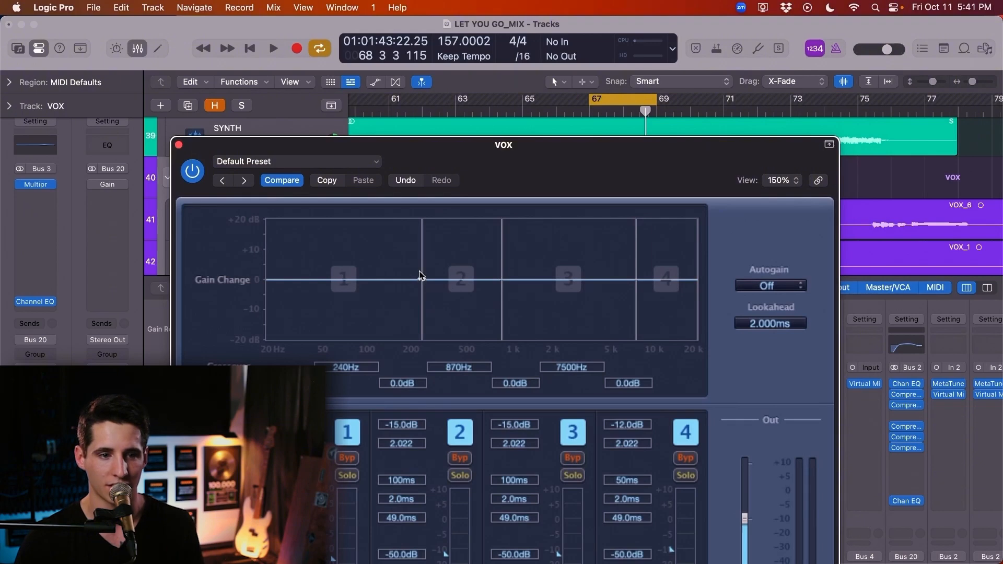
drag(420, 272, 538, 269)
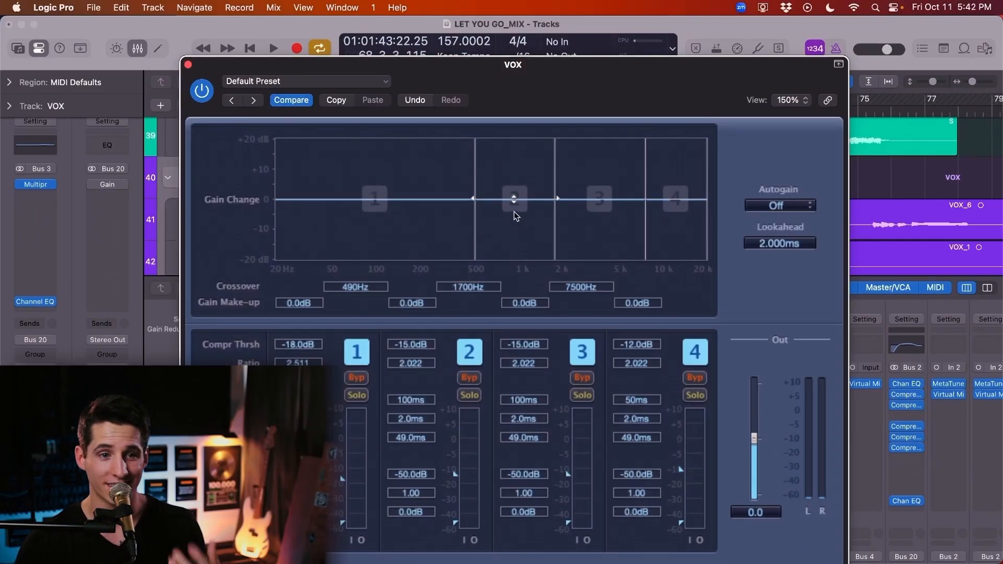
Step: Try switching bands 2 and 3 off and on, and bypass bands 1, 3 and 4
click(458, 380)
click(470, 355)
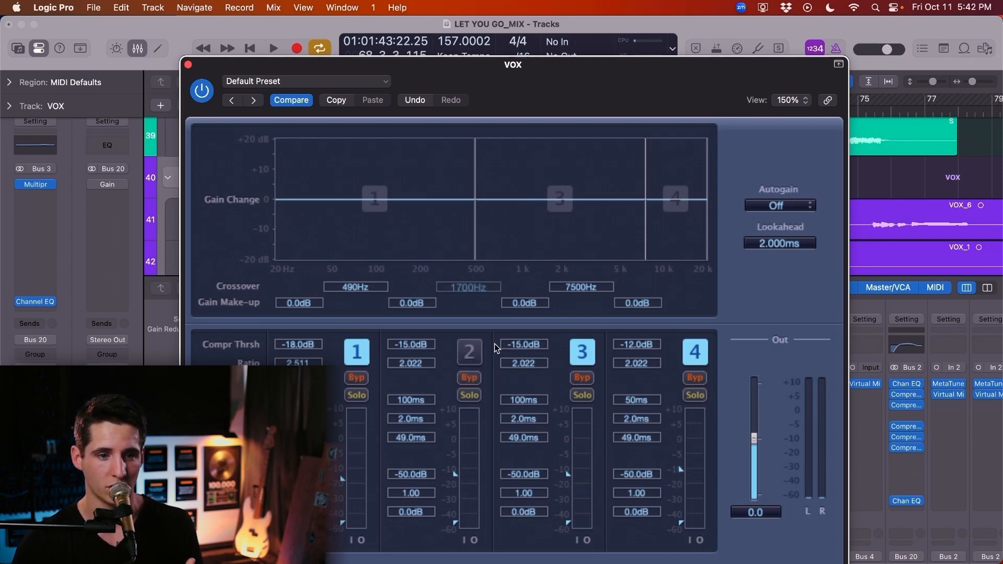
click(470, 355)
click(582, 352)
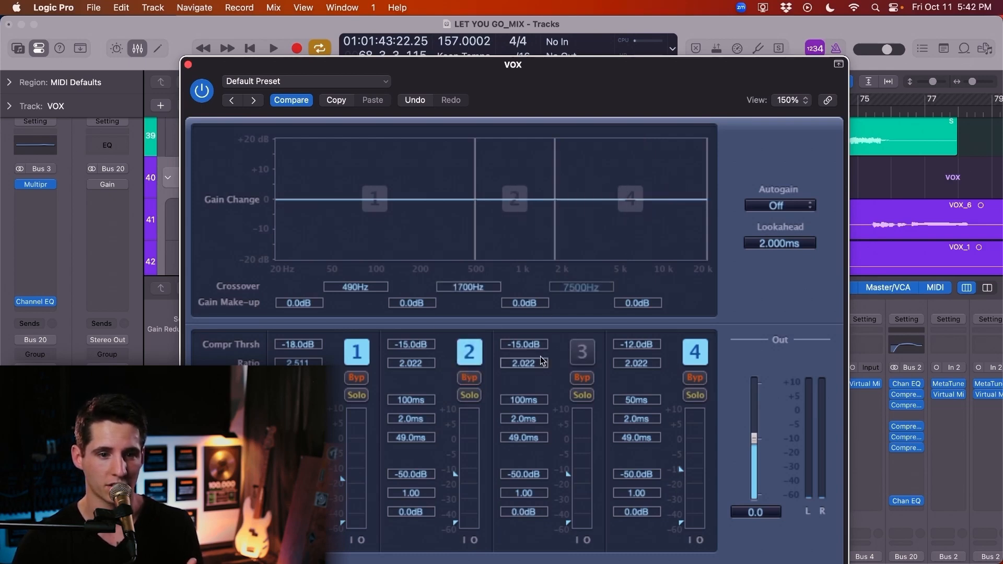
click(581, 353)
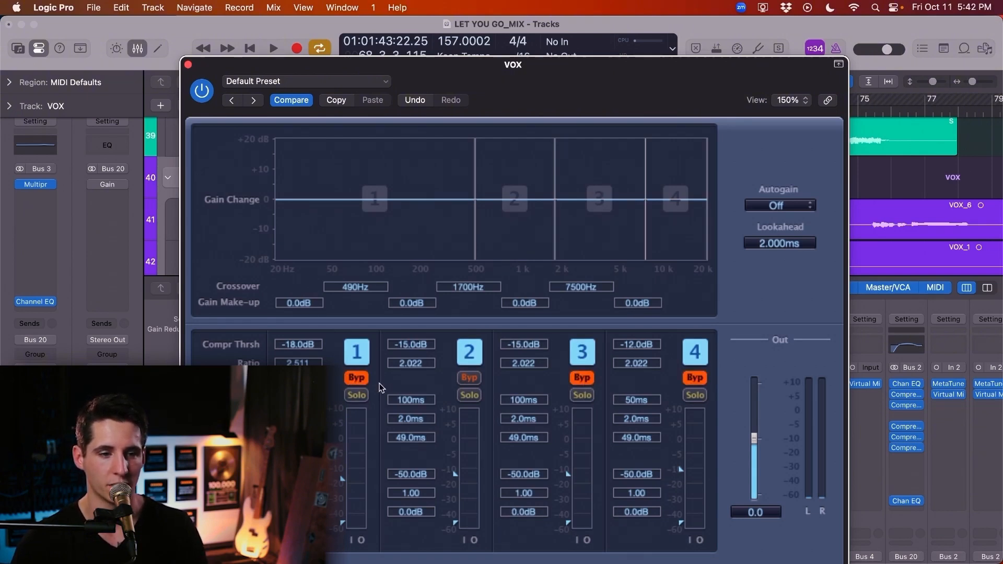
Step: Lower band 2's expander threshold to -60 dB and set its compression ratio to 2.200
drag(511, 99, 536, 189)
drag(540, 289, 545, 290)
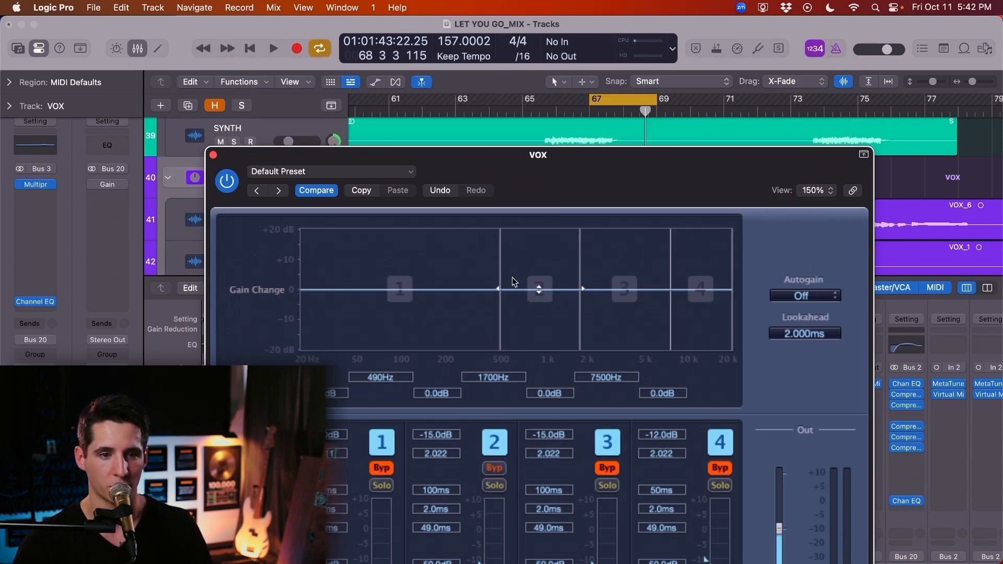
drag(596, 176, 493, 62)
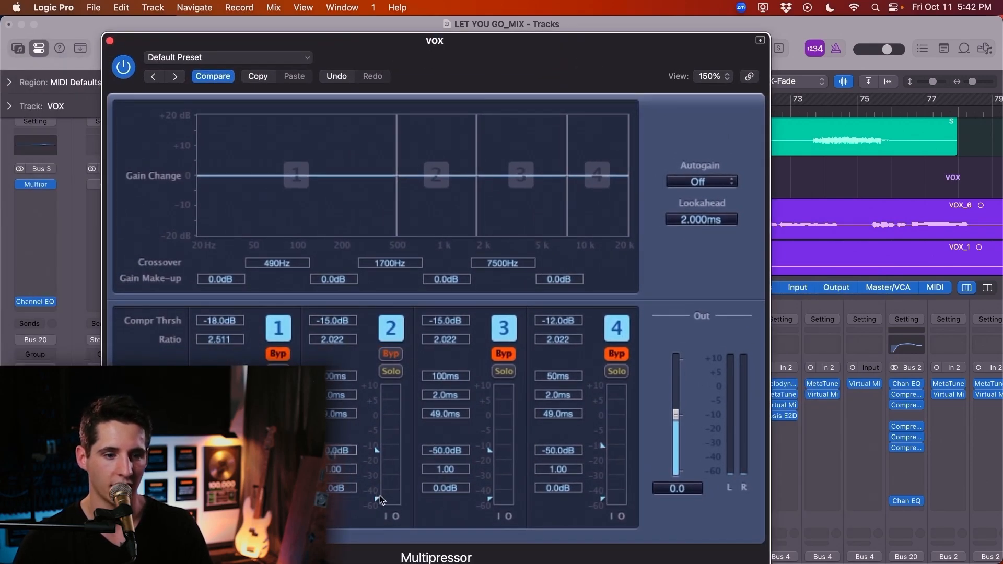
drag(379, 496, 380, 506)
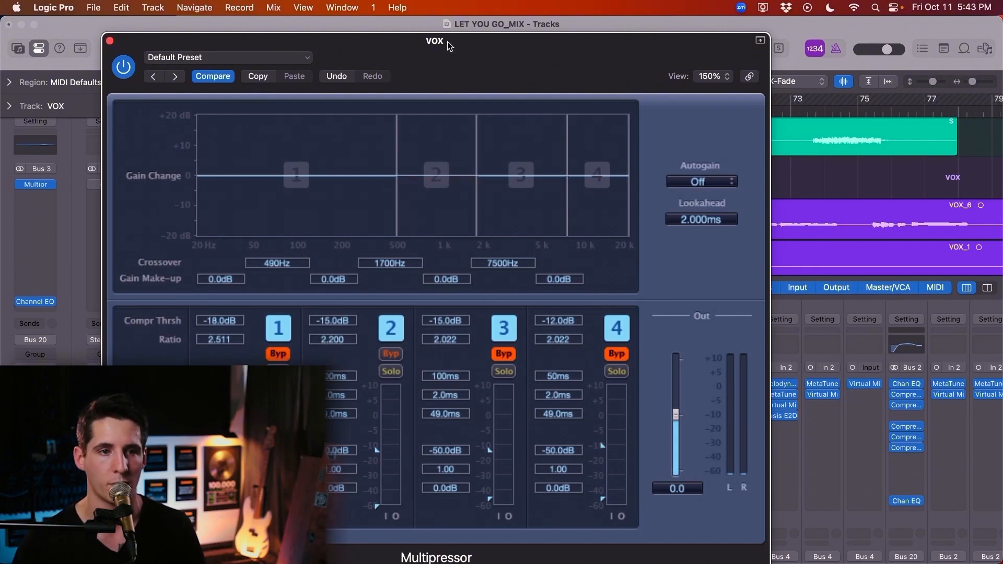
Step: Extend the end of the cycle range to just past bar 71
drag(483, 65, 537, 328)
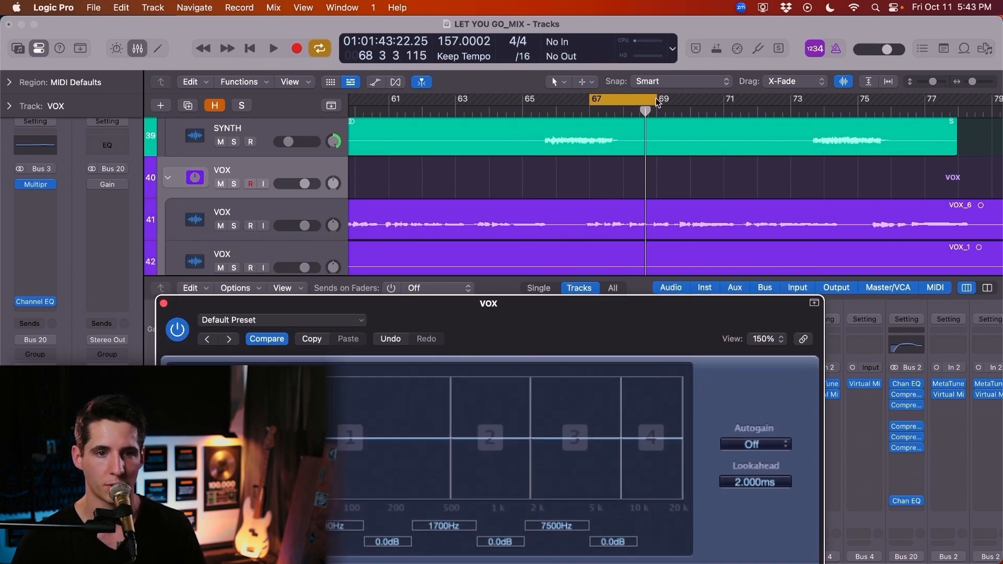
drag(656, 99, 737, 108)
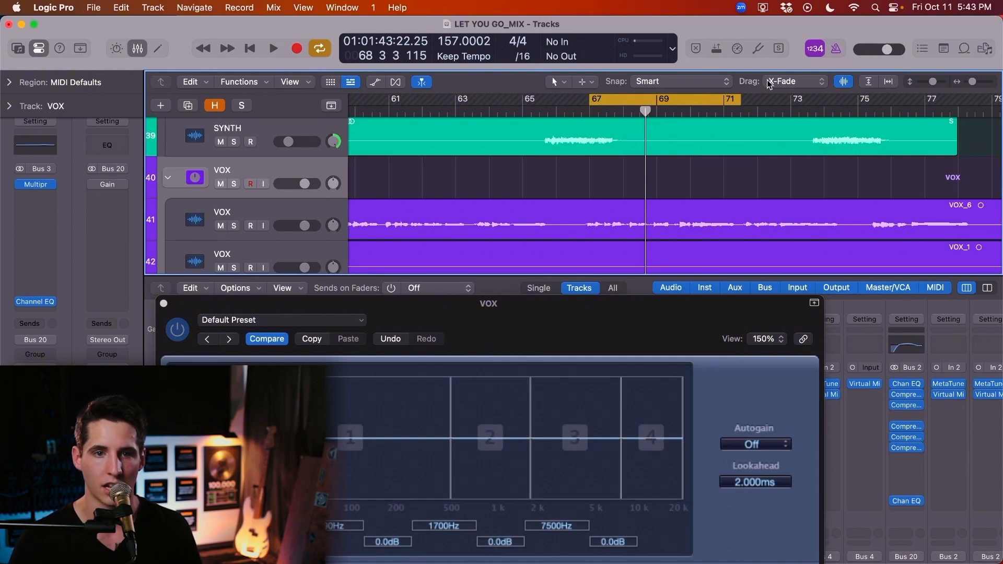
drag(566, 322, 566, 272)
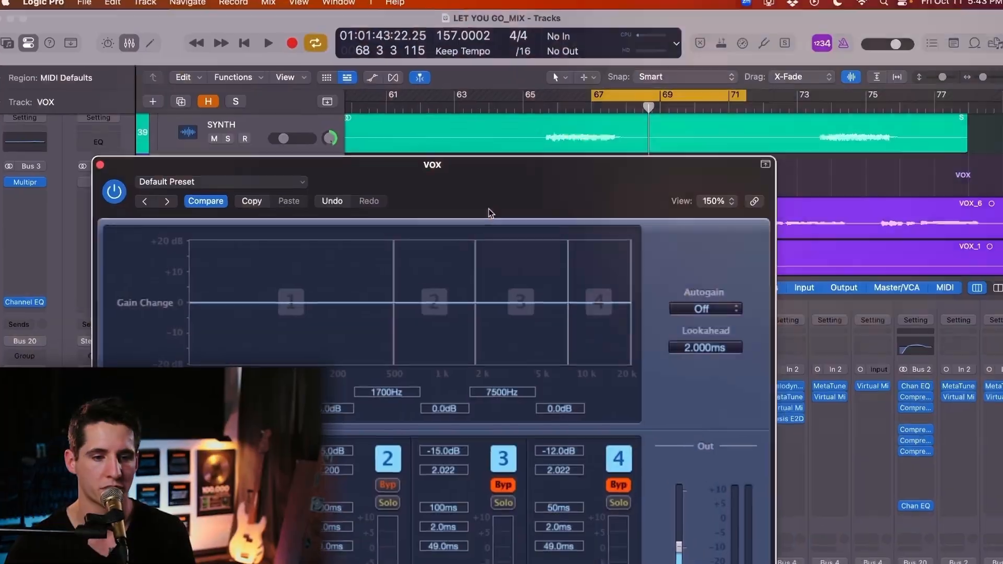
Step: Reduce the Multipressor window's view size to 100% and place it clear of the ruler's cycle range
drag(488, 209, 412, 100)
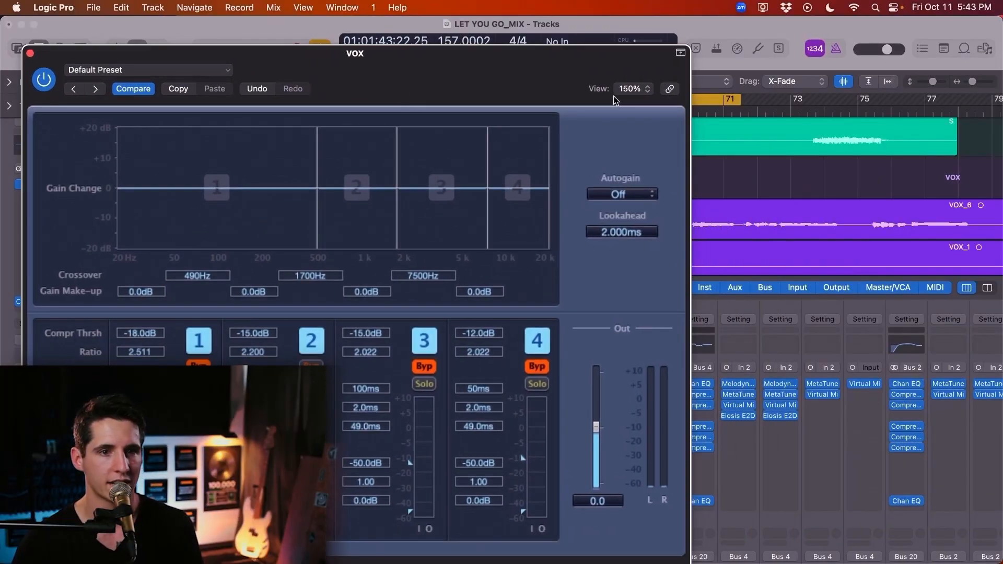
click(643, 90)
click(642, 166)
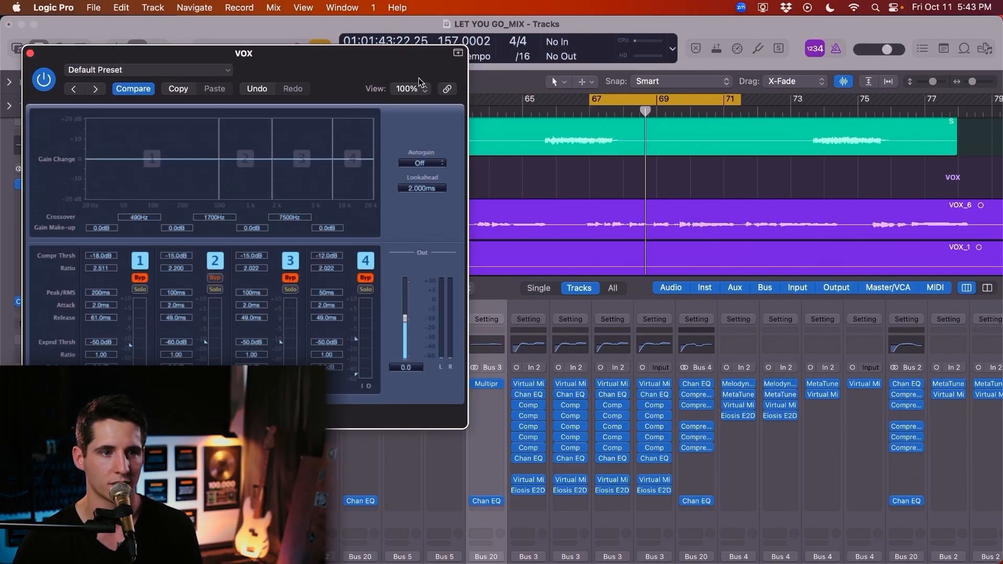
drag(332, 72, 408, 126)
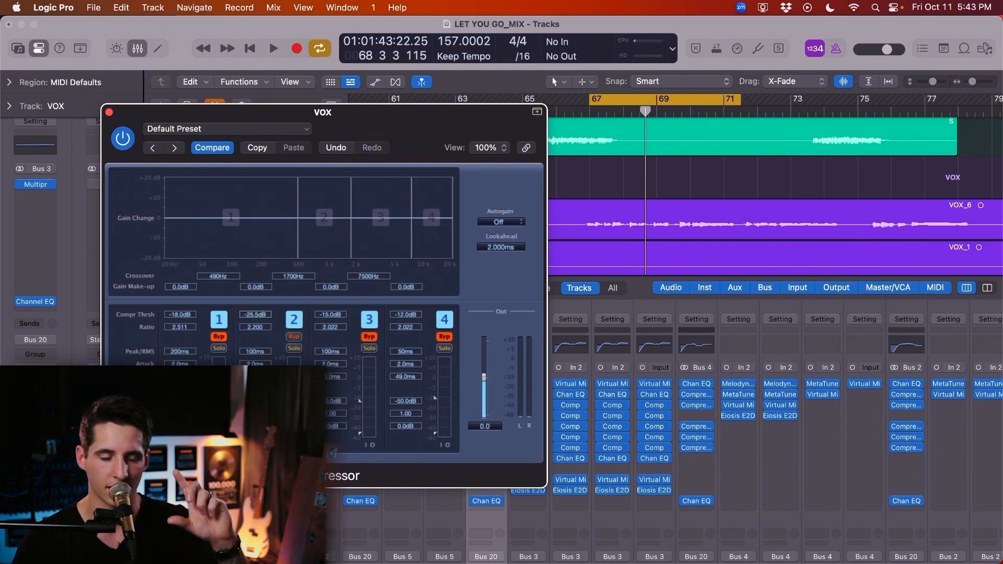
Step: While auditioning the loop, set band 2's compressor threshold to -35.5 dB, its ratio to 4.350 and its lower crossover to 410 Hz
mouse_move(255, 315)
mouse_down()
mouse_move(254, 292)
mouse_move(254, 322)
mouse_up()
key(space)
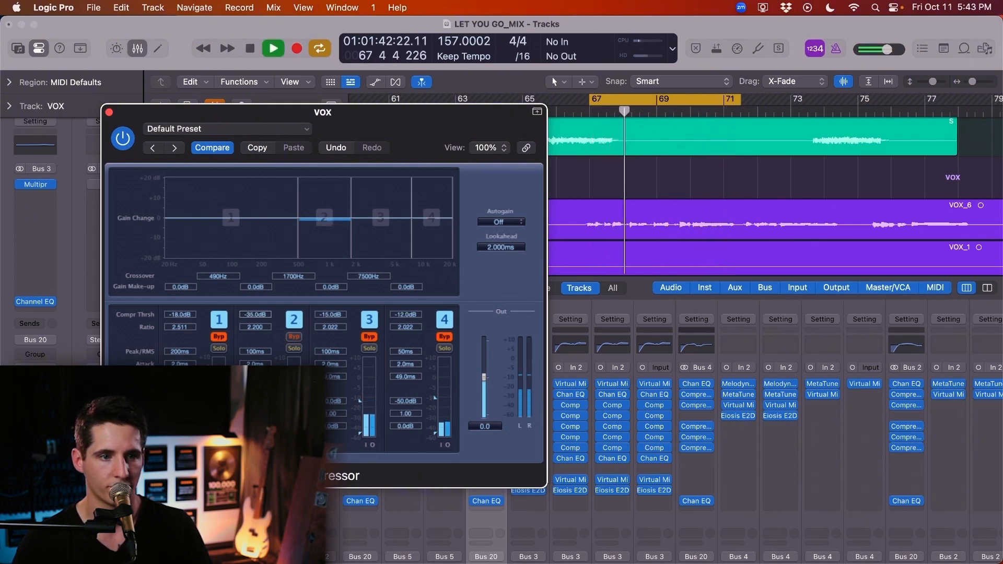
key(space)
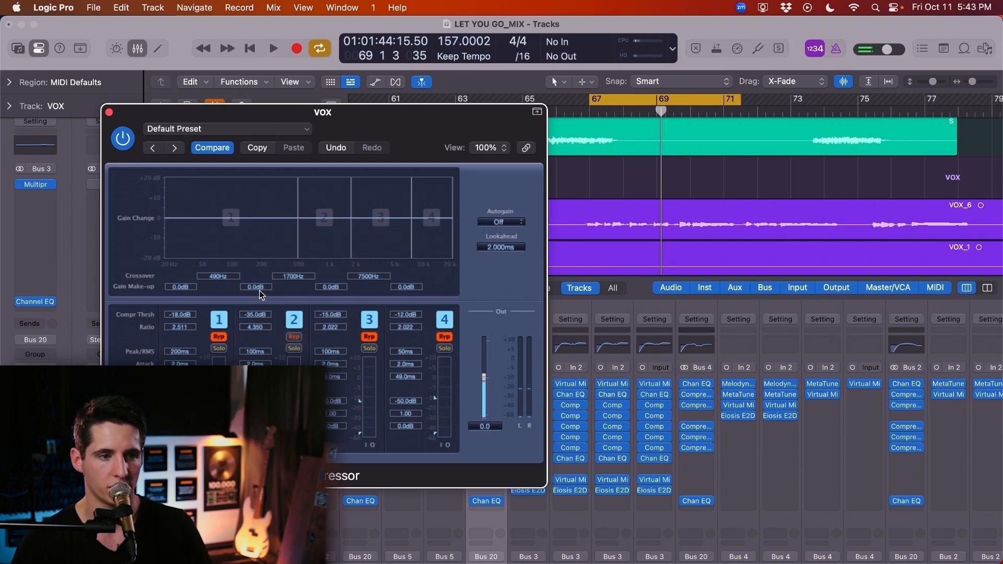
key(space)
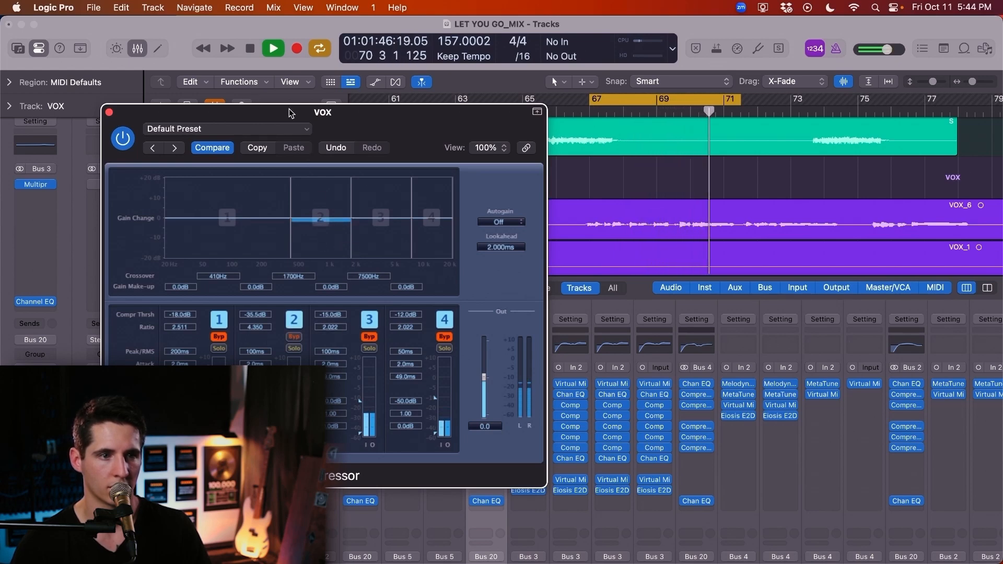
Step: Try the Multipressor directly after the first Channel EQ on the first individual VOX track, and audition the loop
drag(291, 110, 200, 61)
key(space)
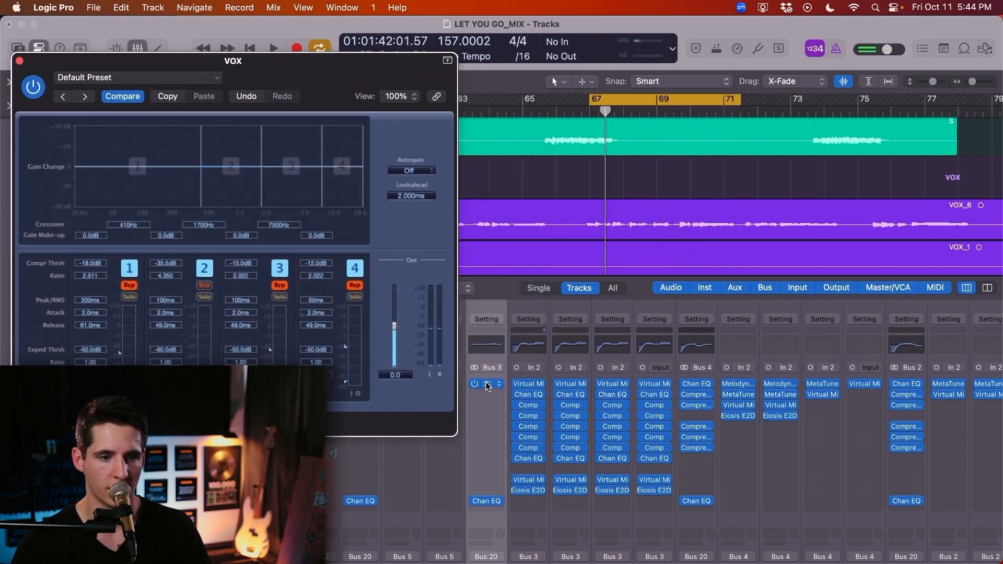
drag(526, 400, 528, 402)
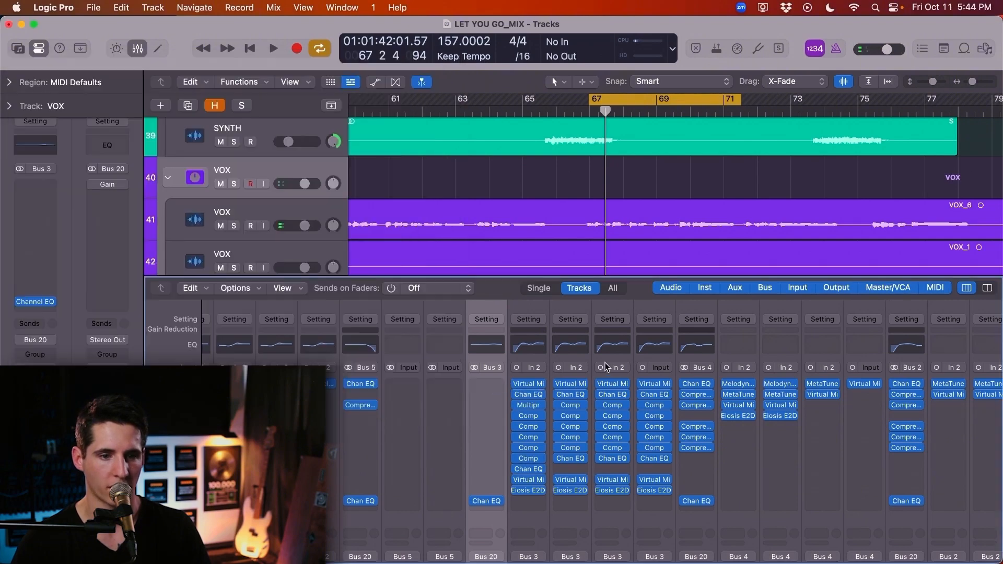
click(529, 408)
key(space)
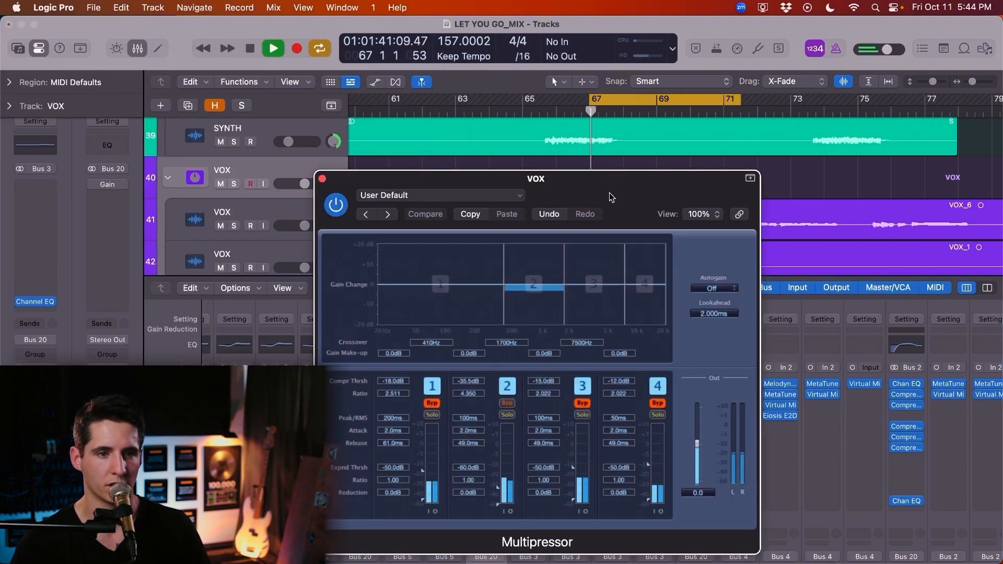
drag(597, 186, 340, 88)
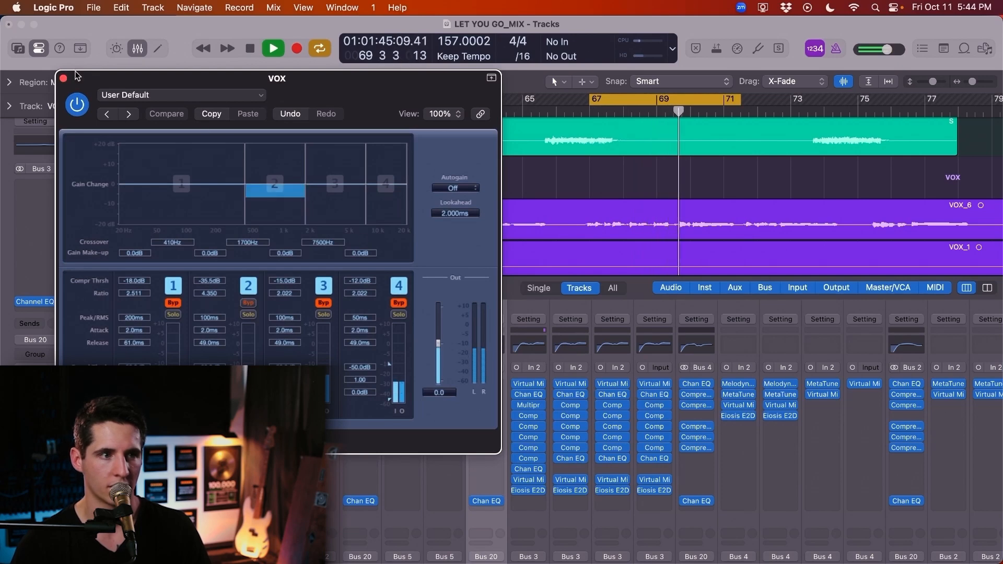
click(63, 78)
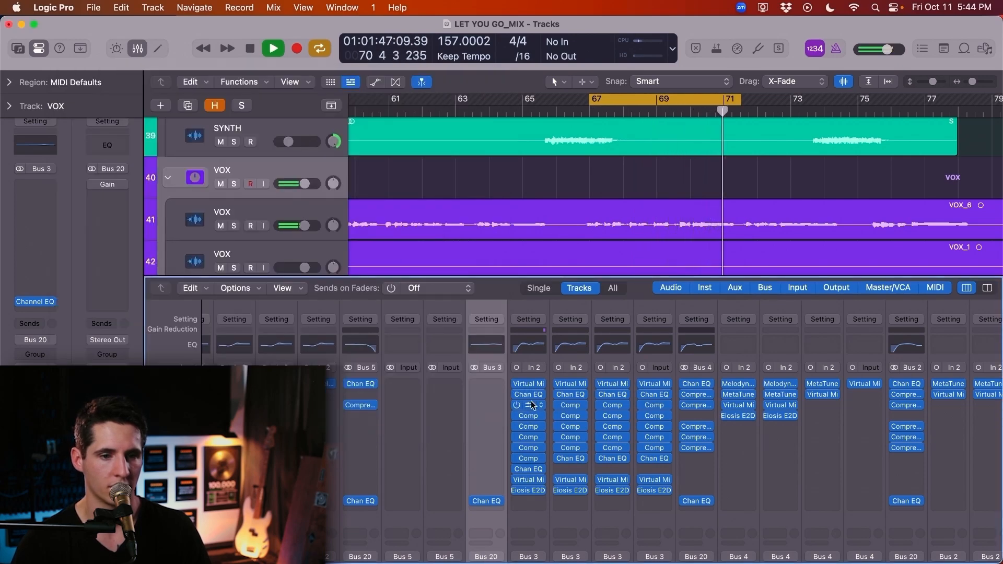
key(space)
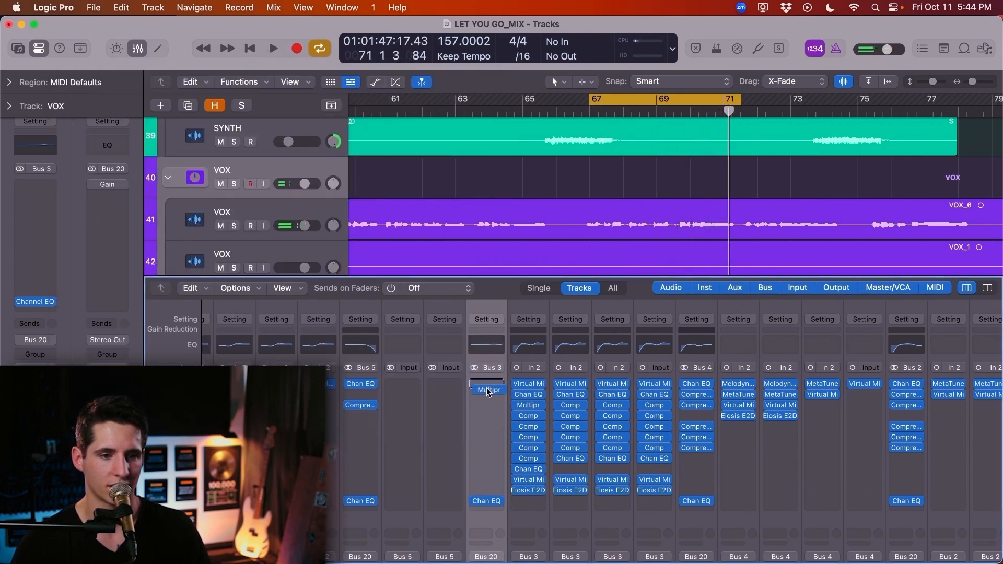
Step: Move the Multipressor back to the first slot of the main VOX stack's channel and reopen it during loop playback
alt+click(486, 385)
key(space)
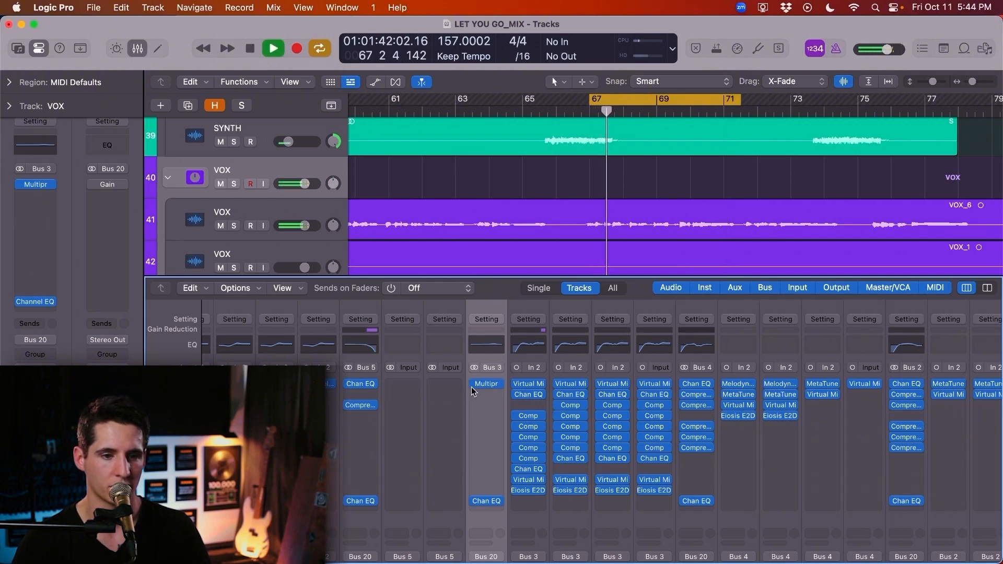
click(486, 385)
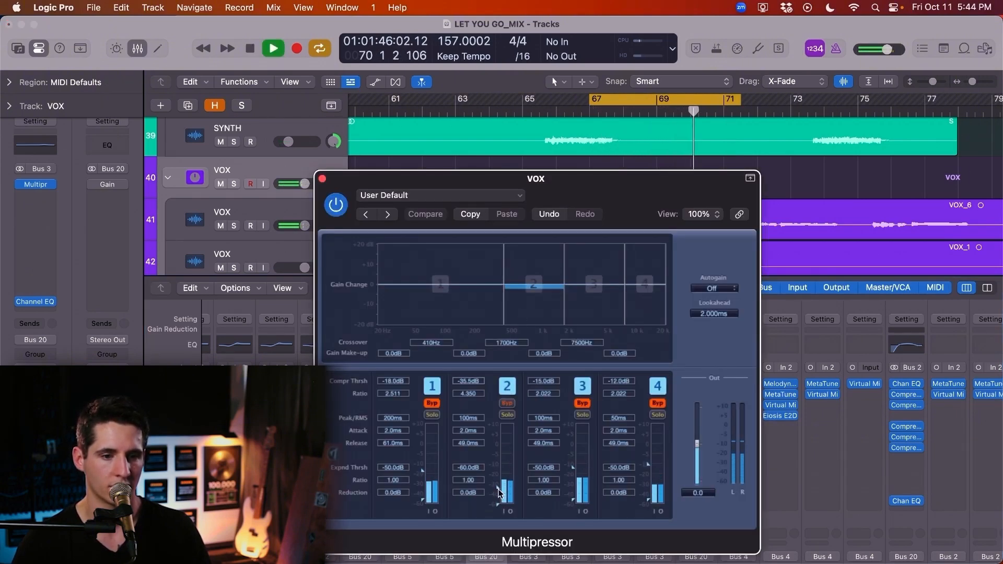
Step: Set band 2's compressor threshold to -35 dB and its upper crossover to 2100 Hz, and close the Multipressor
drag(497, 488, 498, 496)
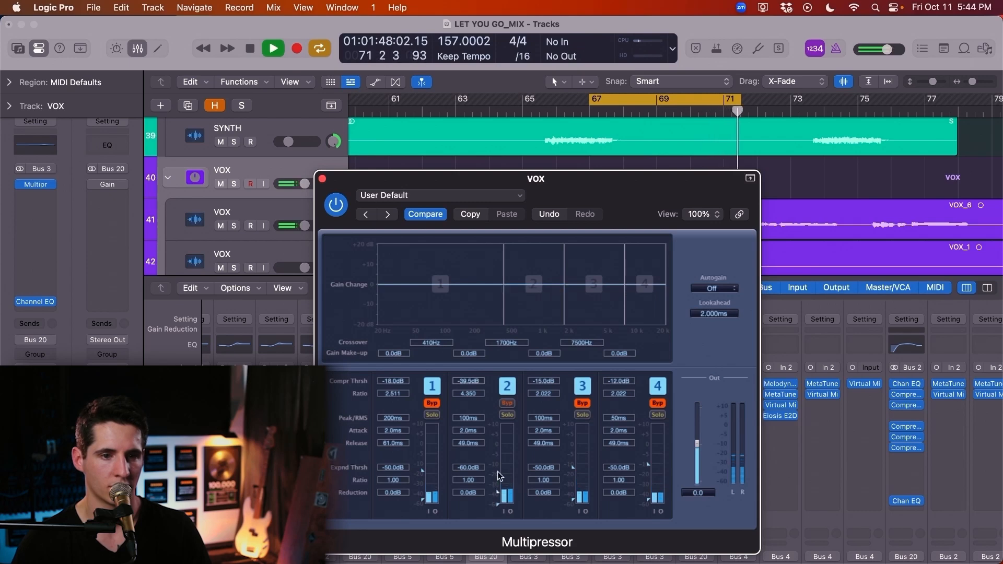
drag(580, 179, 363, 101)
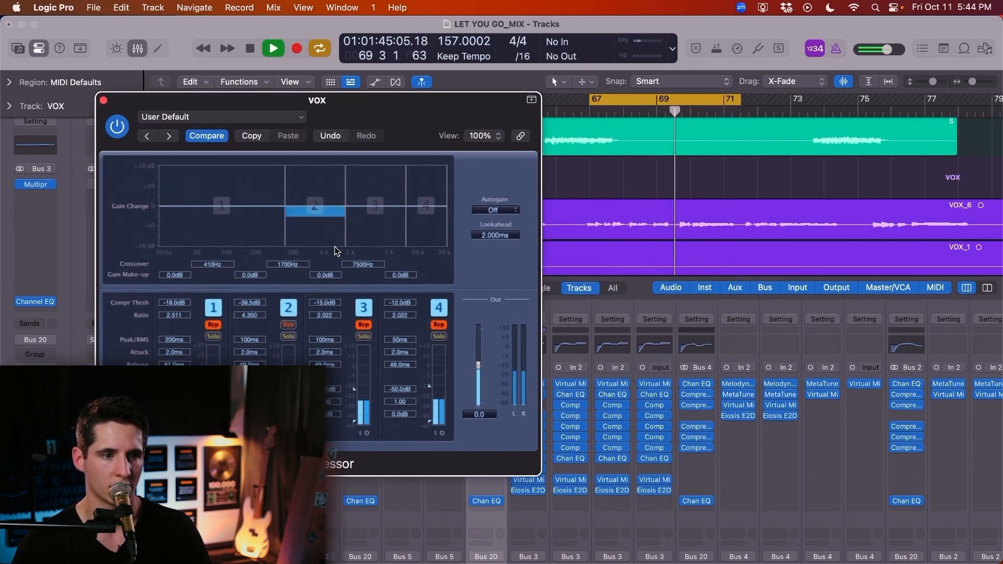
drag(346, 238, 353, 235)
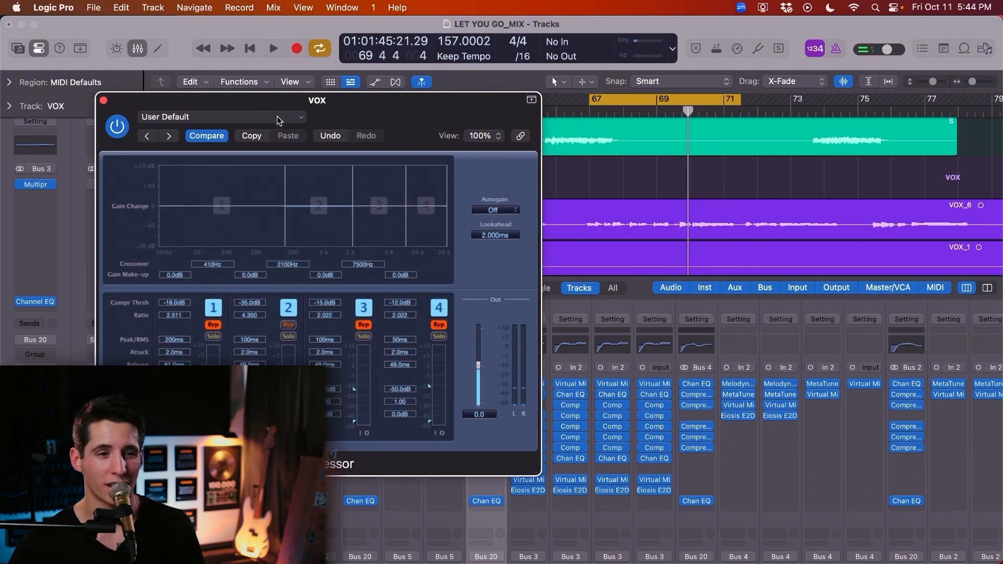
click(103, 99)
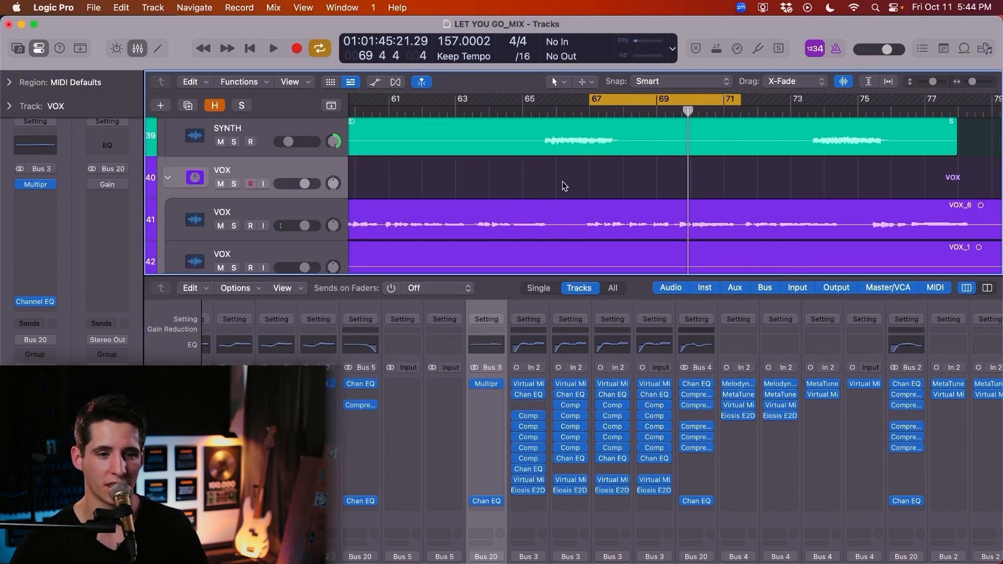